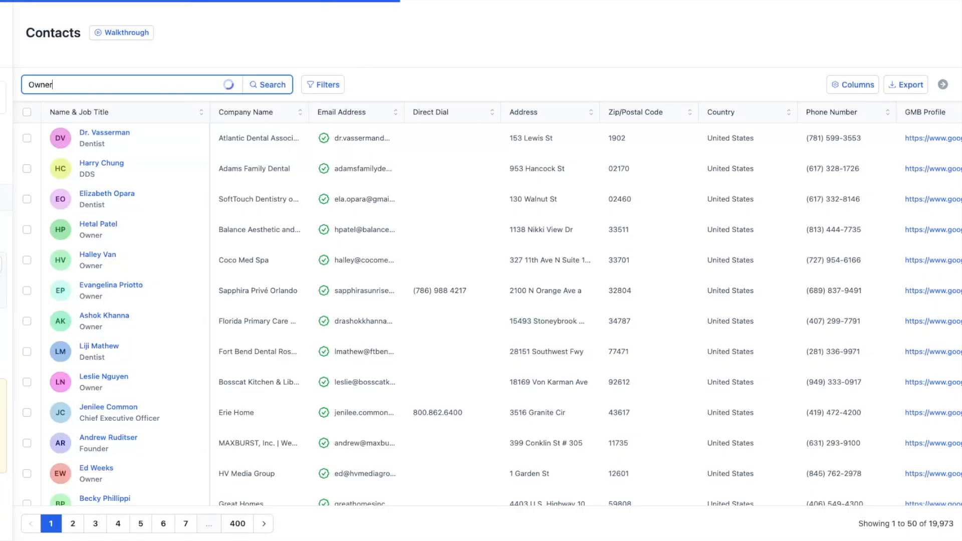
Search the contacts by the first name of Coco Med Spa's owner and open that owner's record
{"action": "key", "text": "ctrl+a"}
{"action": "type", "text": "Halley"}
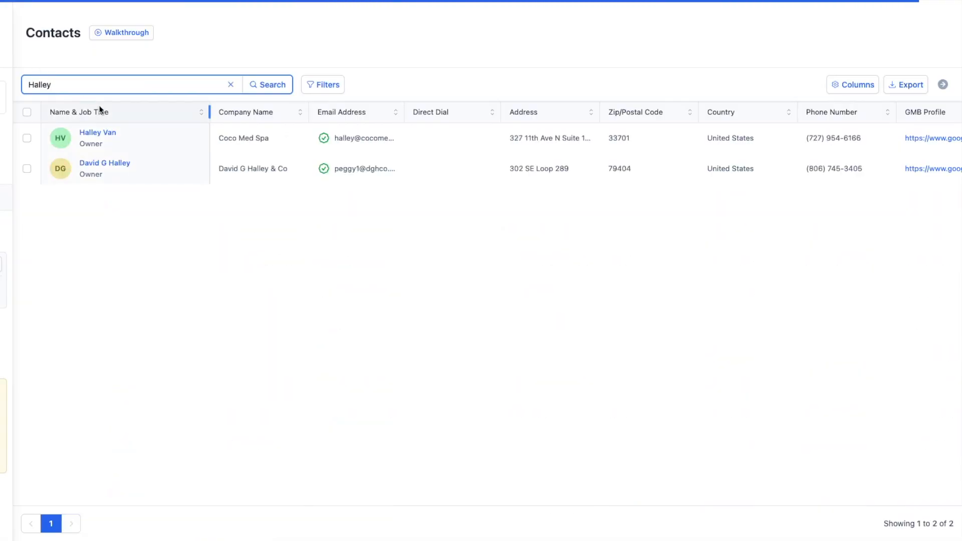
{"action": "left_click", "coordinate": [100, 133]}
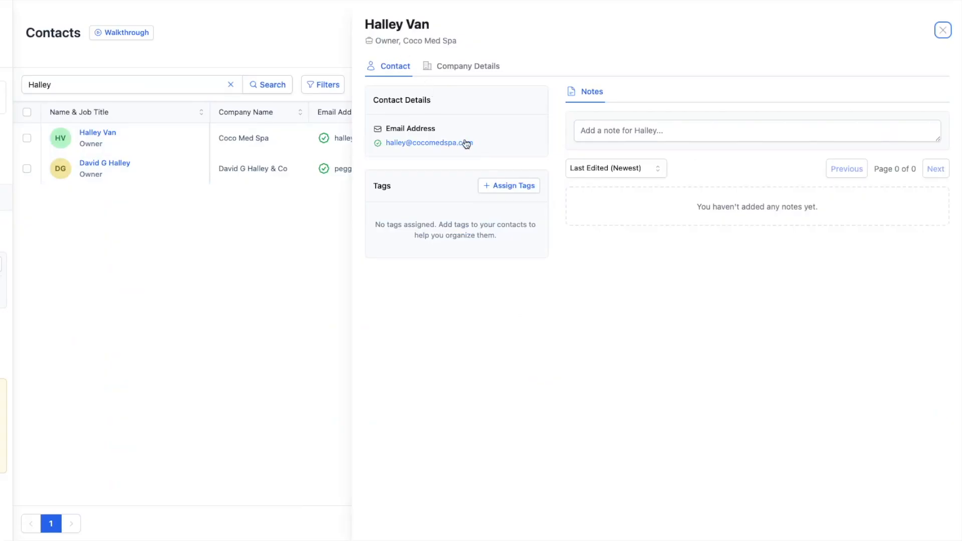
Add a note to the contact saying you spoke to them by first name "and was interested in a brochure"
{"action": "left_click", "coordinate": [644, 134]}
{"action": "type", "text": "Spoke to "}
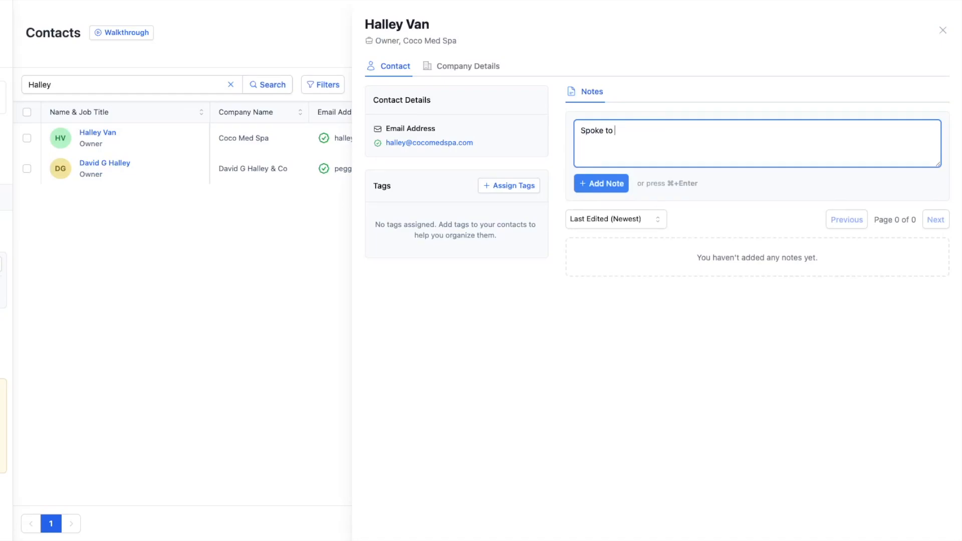
{"action": "type", "text": "Halley and was interested ina. "}
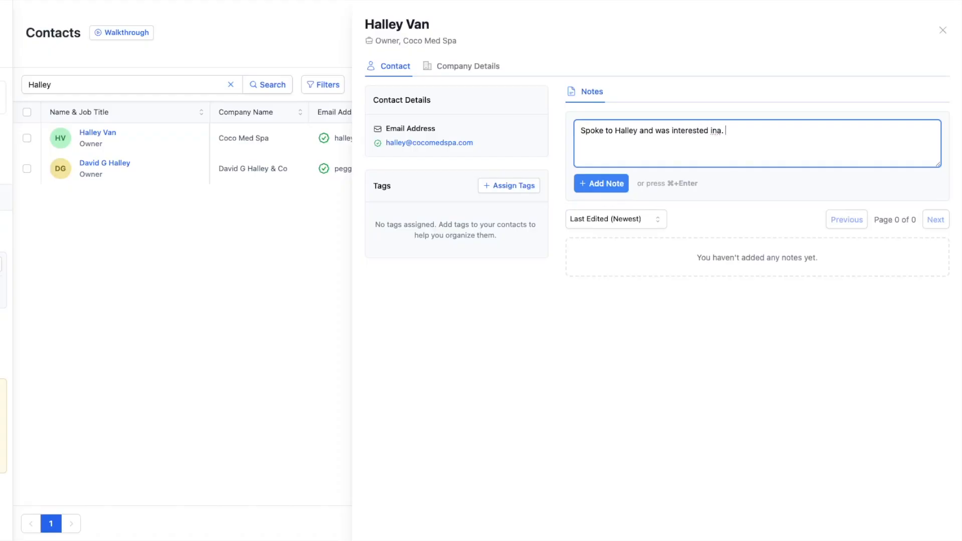
{"action": "type", "text": "brochure"}
{"action": "left_click", "coordinate": [716, 131]}
{"action": "left_click", "coordinate": [727, 132]}
{"action": "key", "text": "BackSpace"}
{"action": "left_click", "coordinate": [604, 182]}
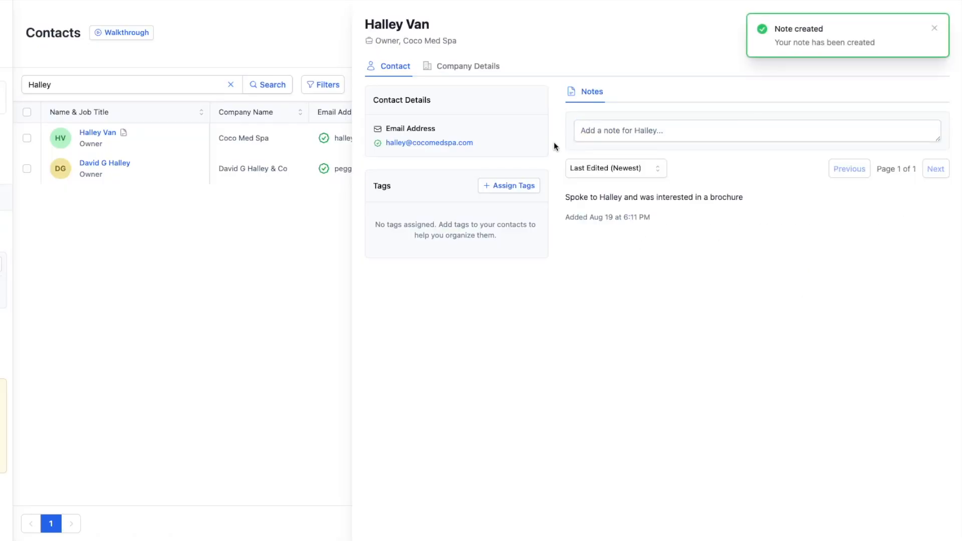
Extend the brochure note with "specifically on our marketing bundle" and save it
{"action": "mouse_move", "coordinate": [802, 201]}
{"action": "left_click", "coordinate": [924, 199]}
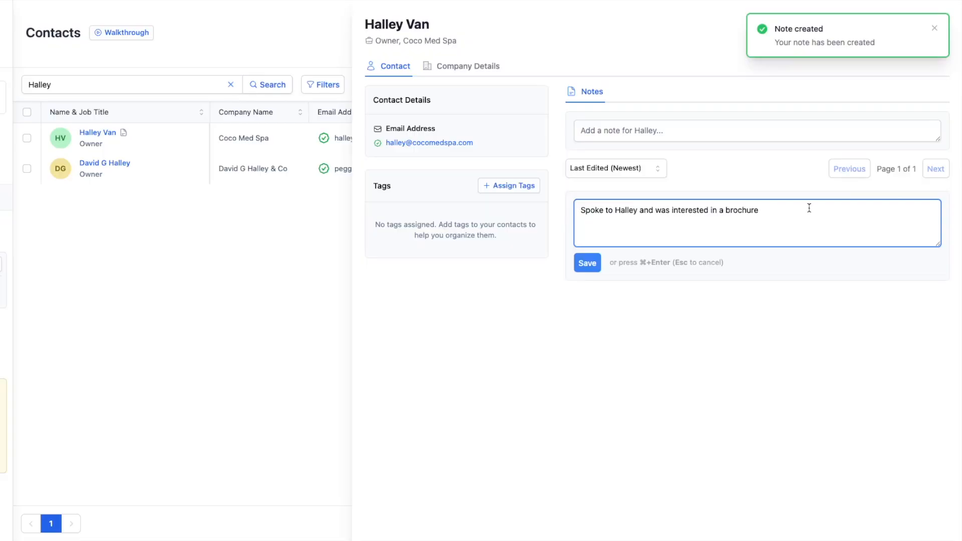
{"action": "type", "text": "specifically on our market"}
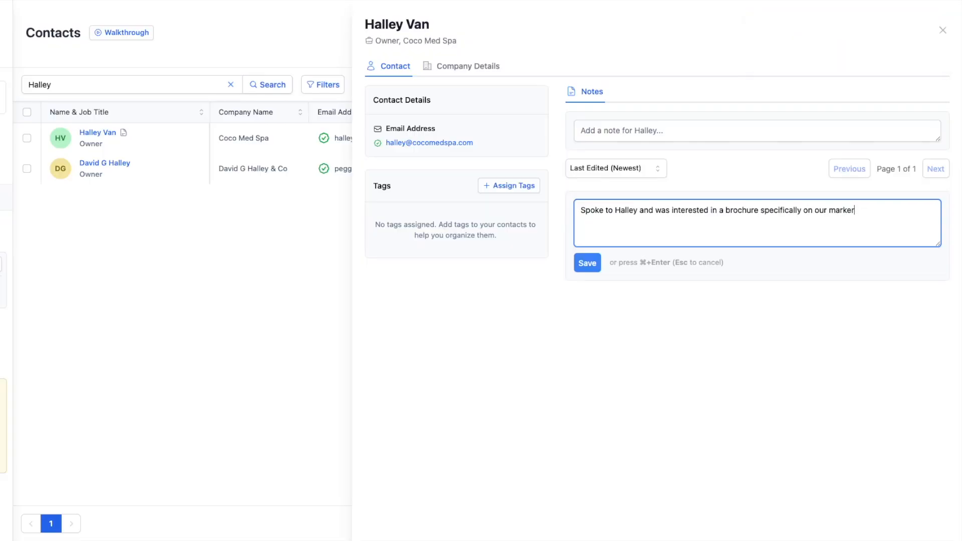
{"action": "type", "text": "ing bundle"}
{"action": "left_click", "coordinate": [583, 264]}
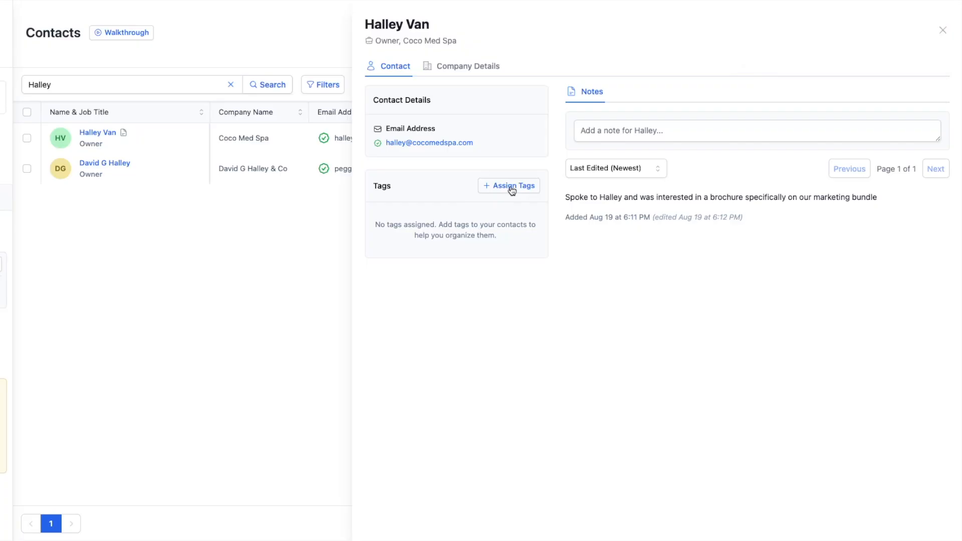
Create the tags "Contacted" and "Yellow Light" for the Coco Med Spa contact
{"action": "left_click", "coordinate": [512, 190]}
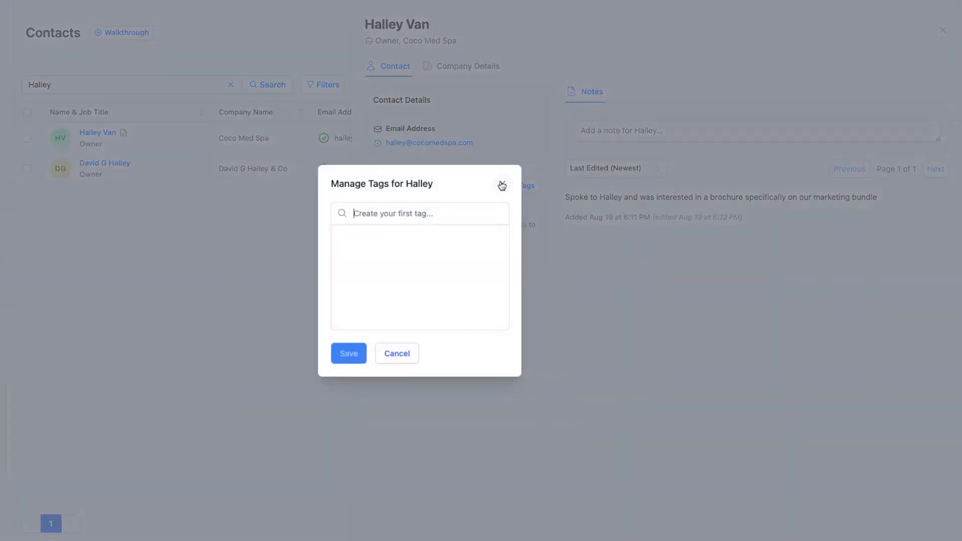
{"action": "type", "text": "Contacted"}
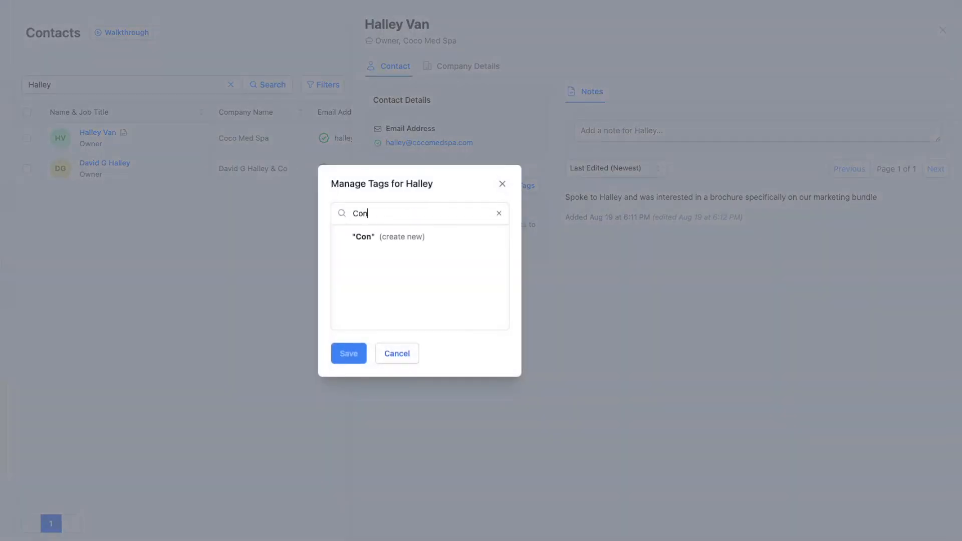
{"action": "left_click", "coordinate": [430, 237]}
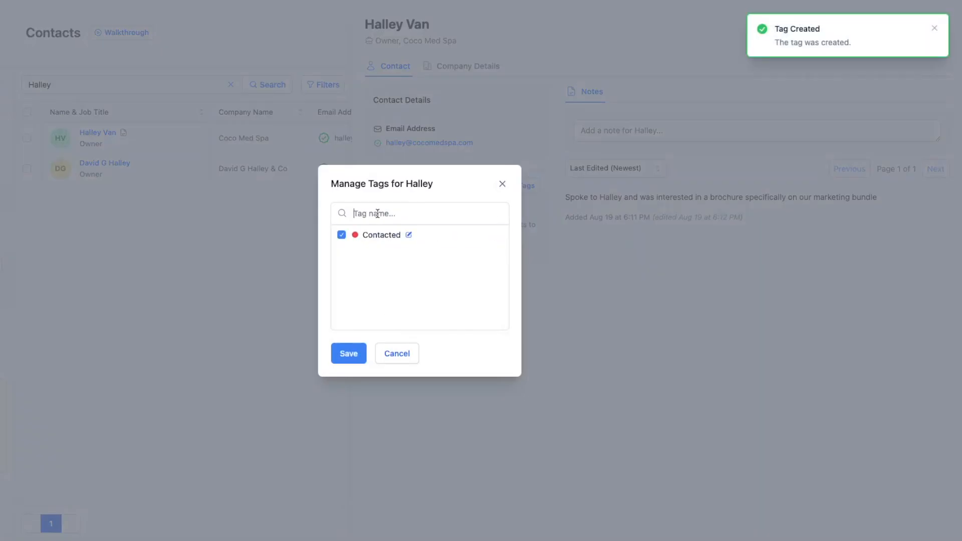
{"action": "type", "text": "Yellow "}
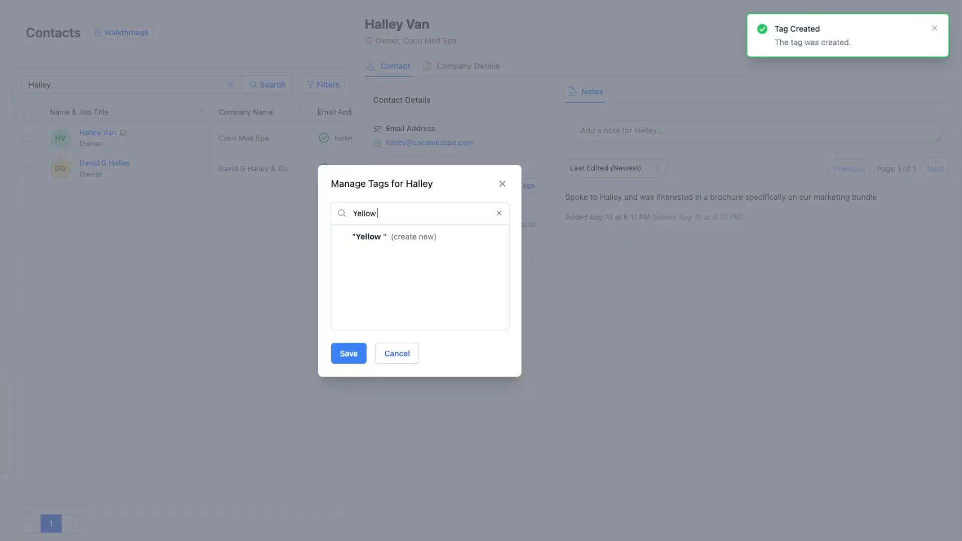
{"action": "type", "text": "Light"}
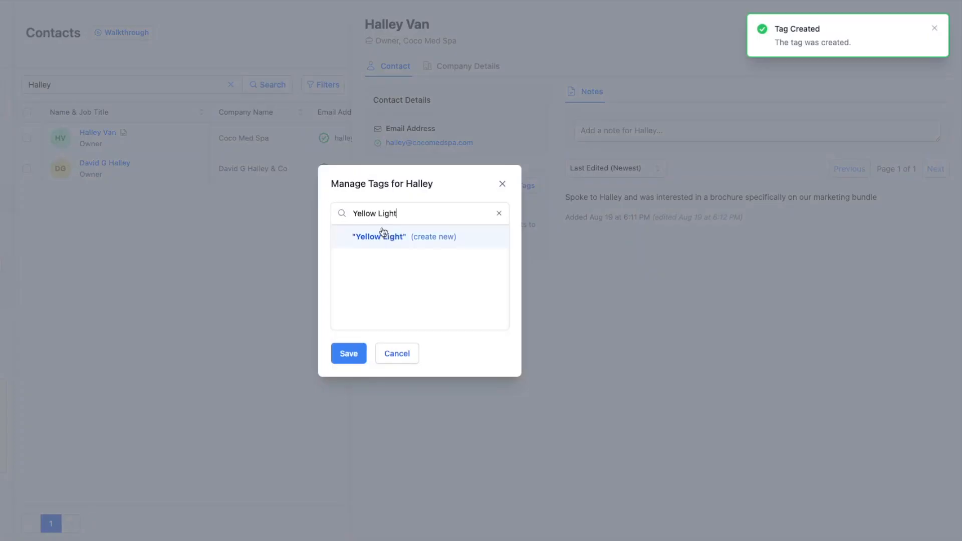
{"action": "left_click", "coordinate": [398, 242]}
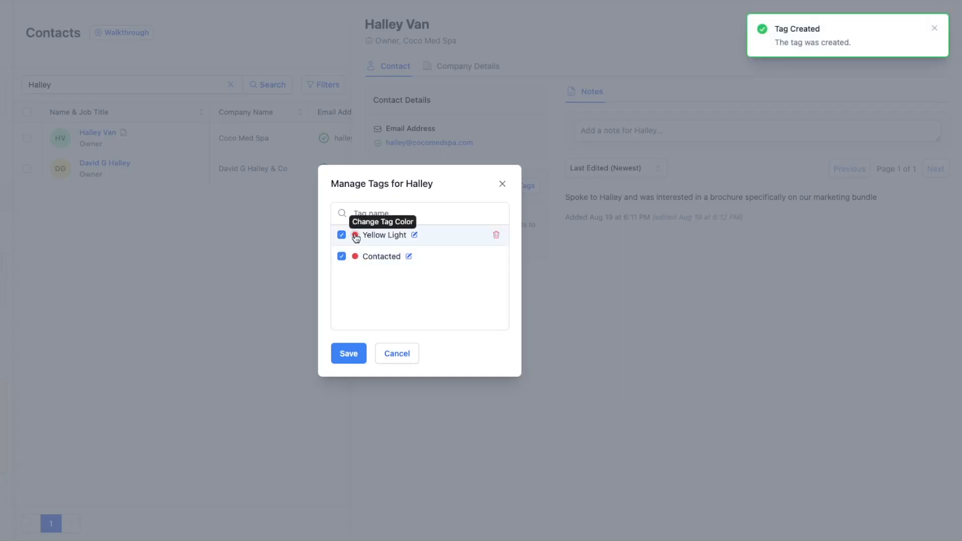
Change the Yellow Light tag's color to dark yellow #b3af00 and save the color
{"action": "left_click", "coordinate": [355, 236]}
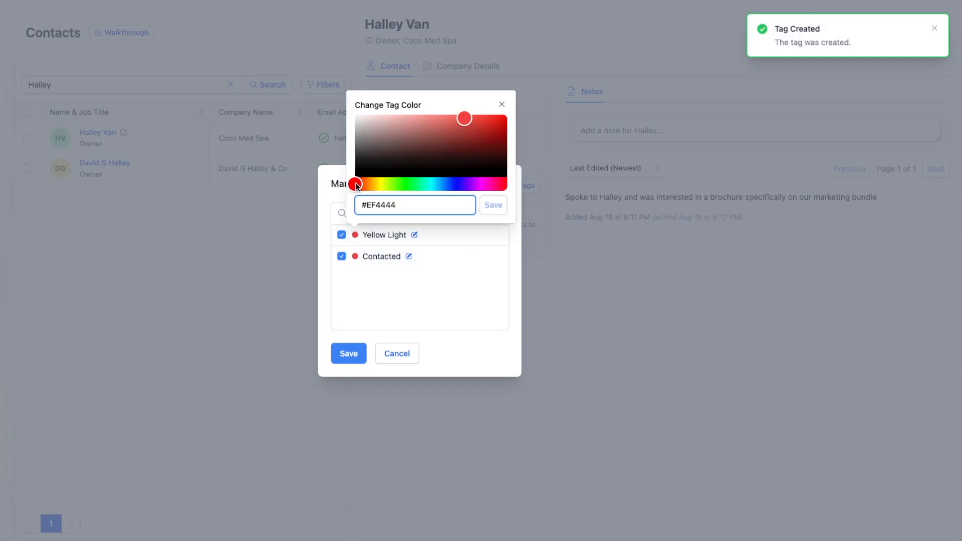
{"action": "left_click_drag", "start_coordinate": [360, 185], "coordinate": [381, 186]}
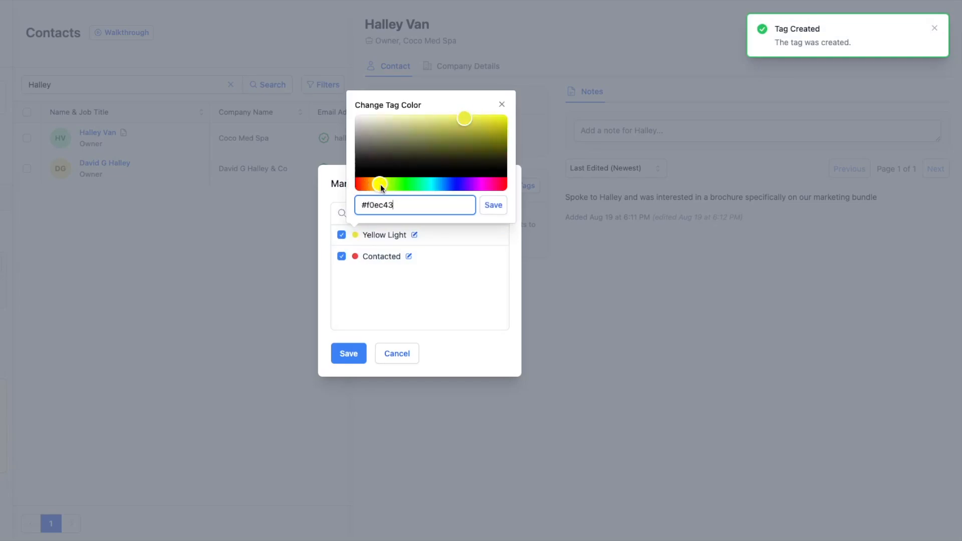
{"action": "left_click_drag", "start_coordinate": [470, 121], "coordinate": [513, 131]}
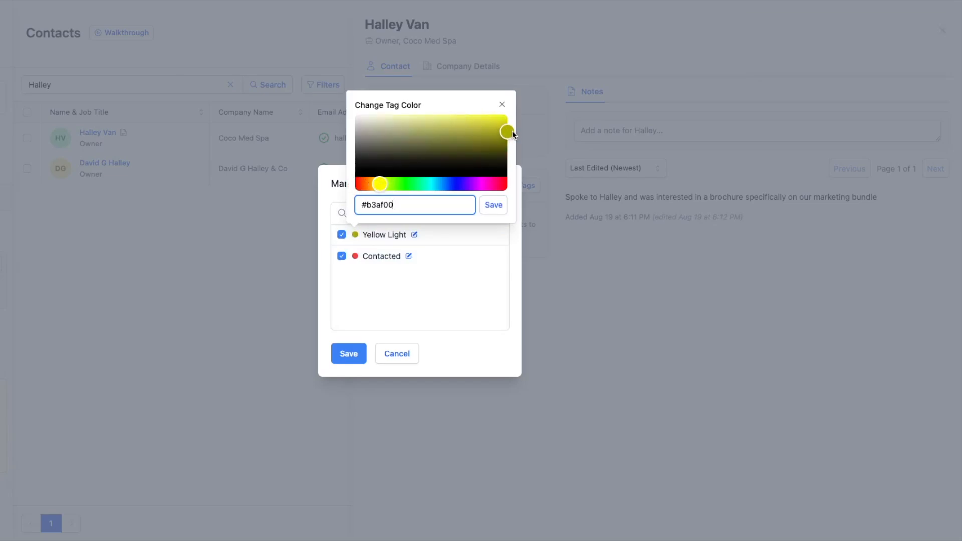
{"action": "left_click", "coordinate": [494, 205]}
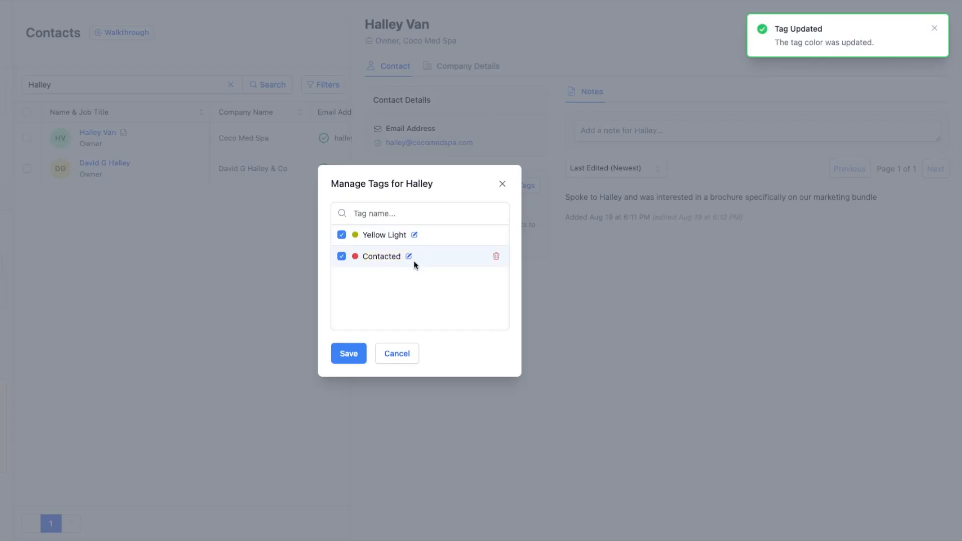
Change the Contacted tag's color to blue #43baf0 and save the contact's tag assignments
{"action": "left_click", "coordinate": [355, 256]}
{"action": "left_click", "coordinate": [438, 206]}
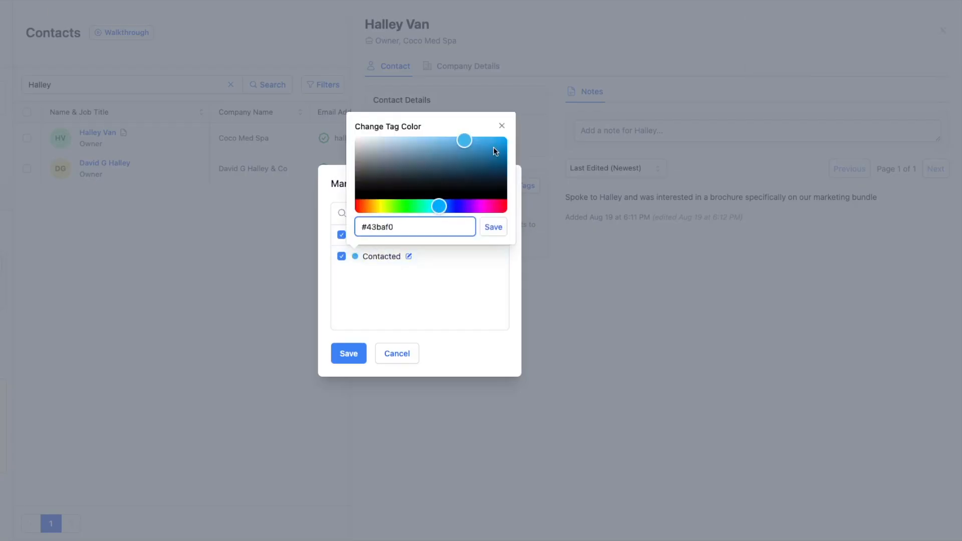
{"action": "left_click", "coordinate": [493, 227]}
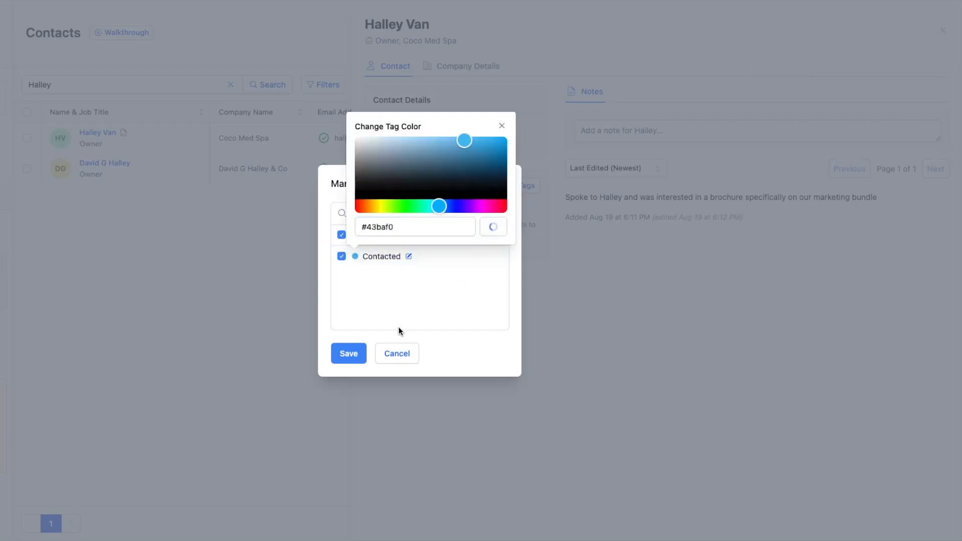
{"action": "left_click", "coordinate": [349, 355]}
{"action": "left_click", "coordinate": [934, 29]}
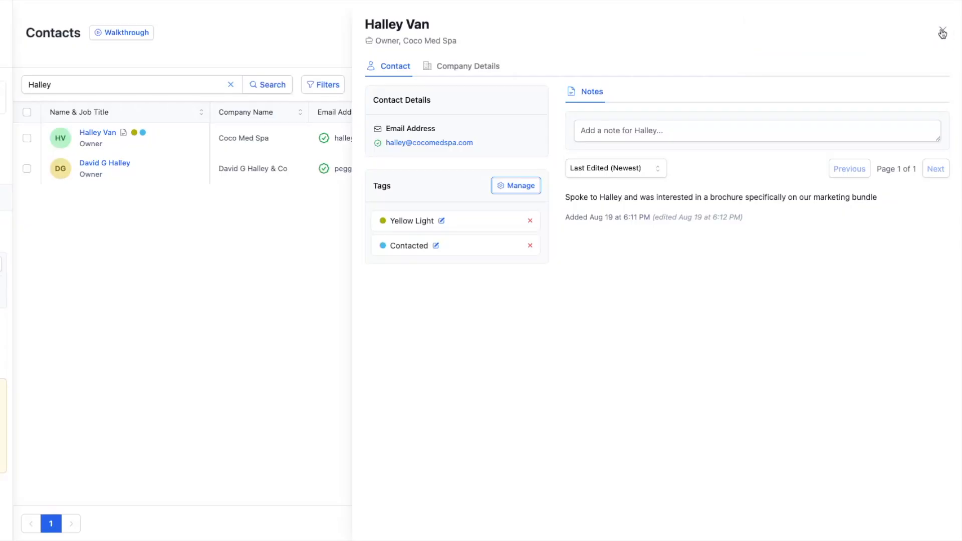
Close the contact record and replace the contact search with "owner"
{"action": "left_click", "coordinate": [942, 32]}
{"action": "left_click", "coordinate": [230, 85]}
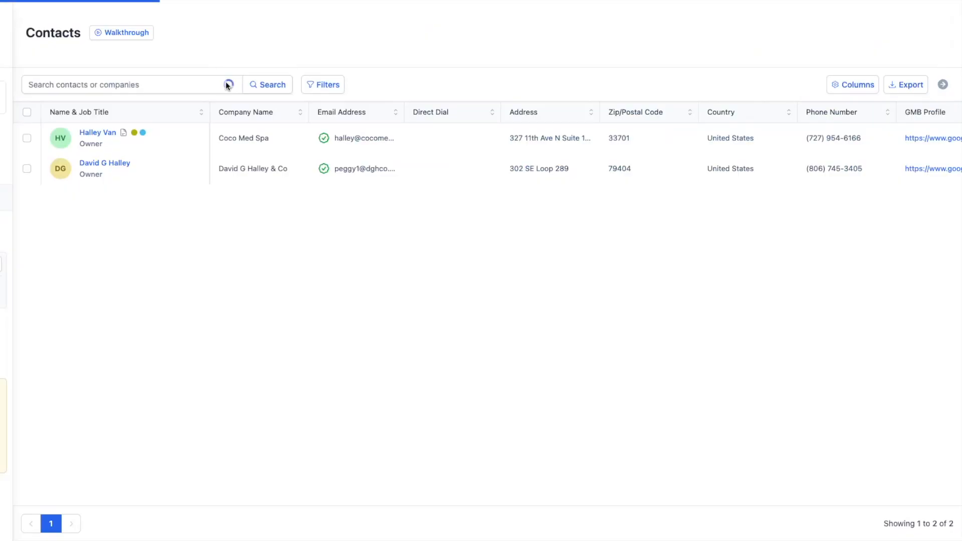
{"action": "left_click", "coordinate": [165, 88]}
{"action": "type", "text": "owner"}
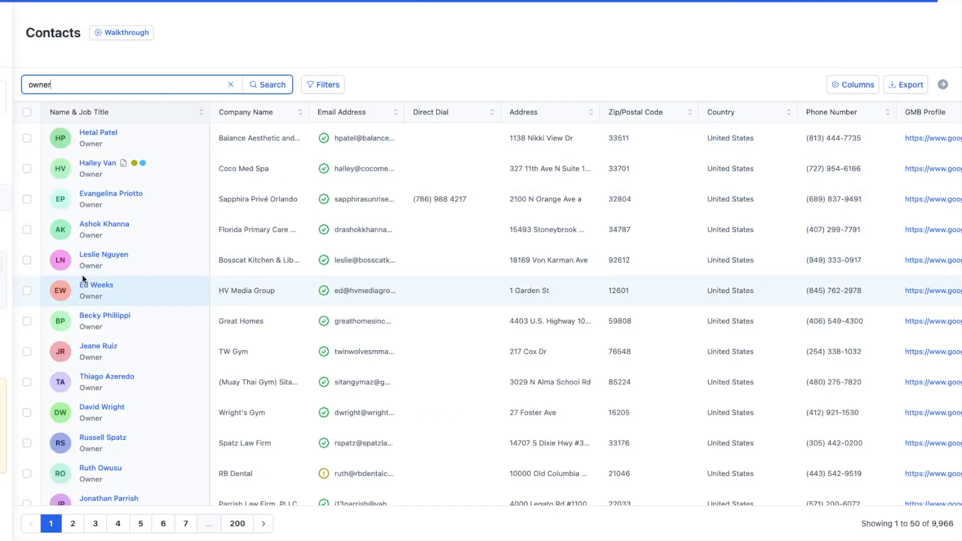
Open the record of HV Media Group's owner, review the company details and return to the contact information
{"action": "left_click", "coordinate": [99, 286]}
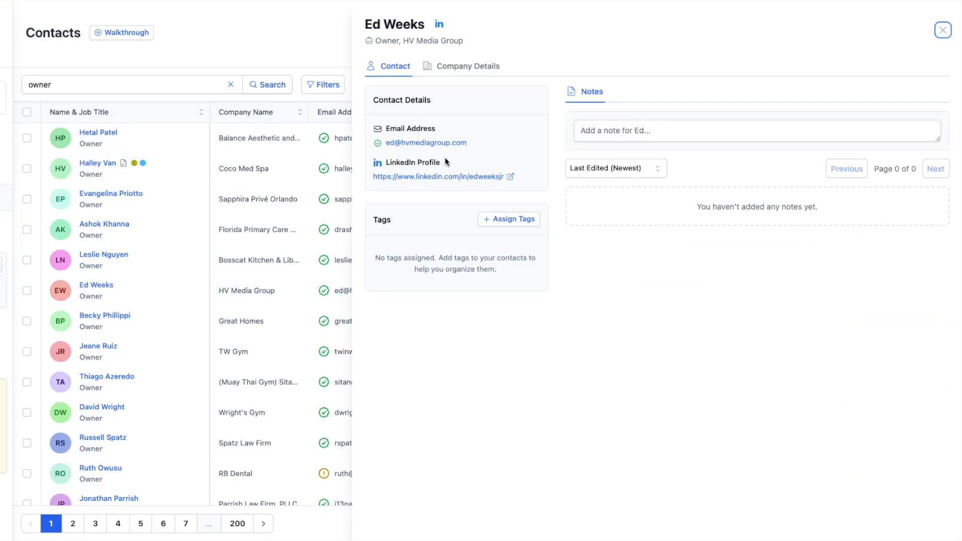
{"action": "left_click", "coordinate": [470, 66]}
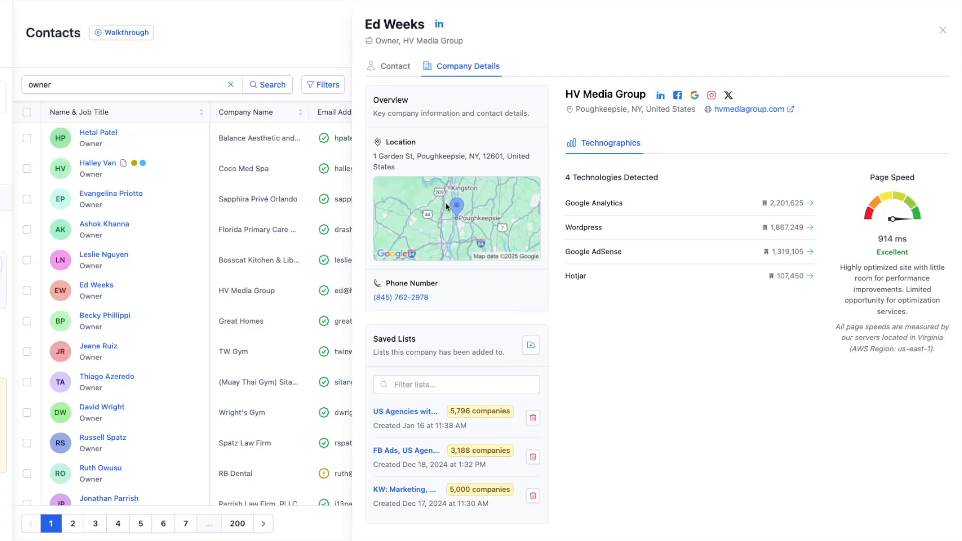
{"action": "left_click", "coordinate": [397, 70]}
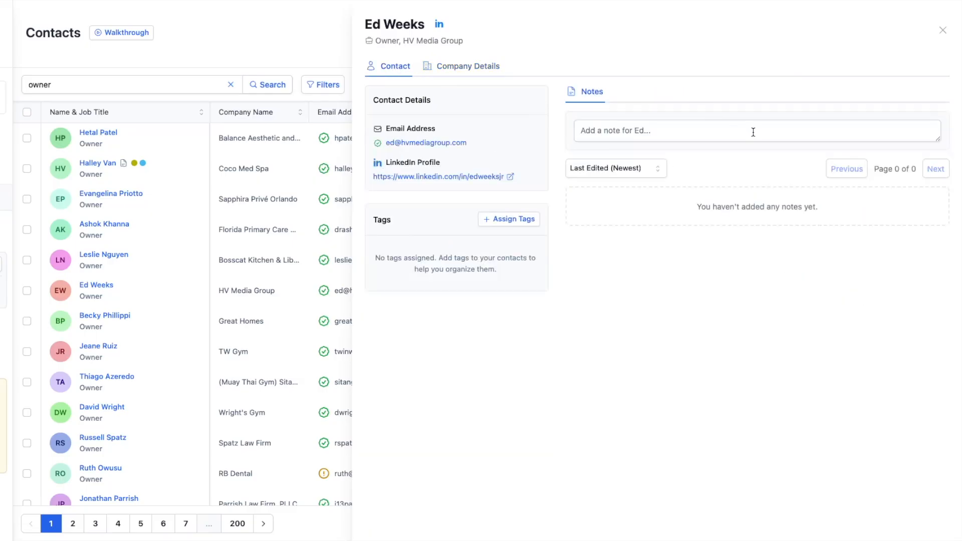
Assign the existing Yellow Light tag to the HV Media Group owner and save
{"action": "left_click", "coordinate": [513, 219]}
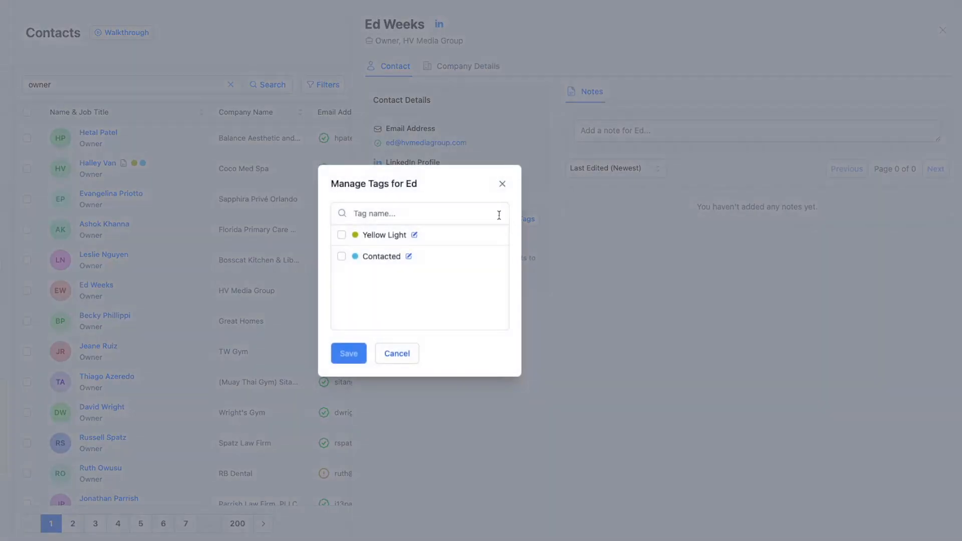
{"action": "left_click", "coordinate": [342, 235]}
{"action": "left_click", "coordinate": [357, 355]}
Add the note "Spoke over LI about sales deal" to the HV Media Group owner and close the record
{"action": "left_click", "coordinate": [653, 132]}
{"action": "type", "text": "SPoke"}
{"action": "key", "text": "BackSpace"}
{"action": "key", "text": "BackSpace"}
{"action": "key", "text": "BackSpace"}
{"action": "key", "text": "BackSpace"}
{"action": "key", "text": "BackSpace"}
{"action": "type", "text": "poke over "}
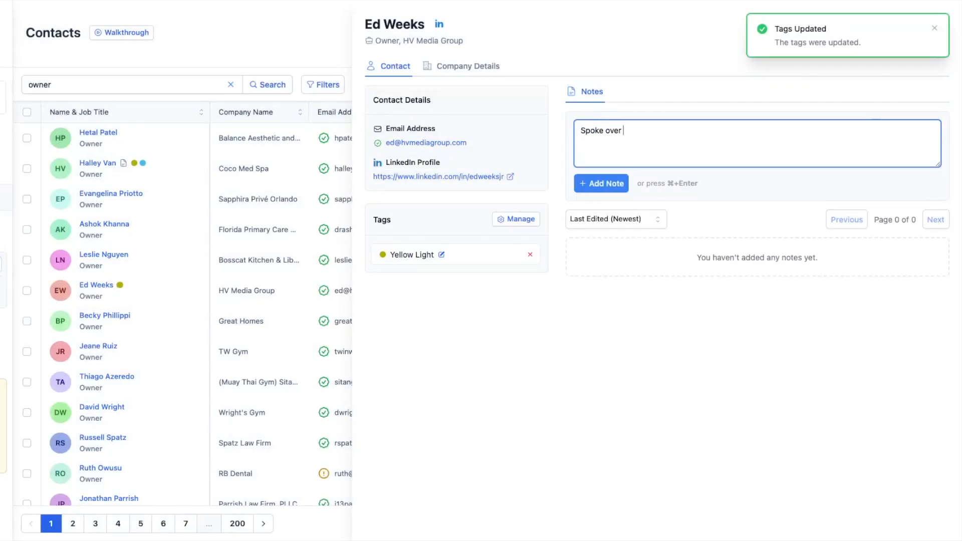
{"action": "type", "text": "LI about sales deal"}
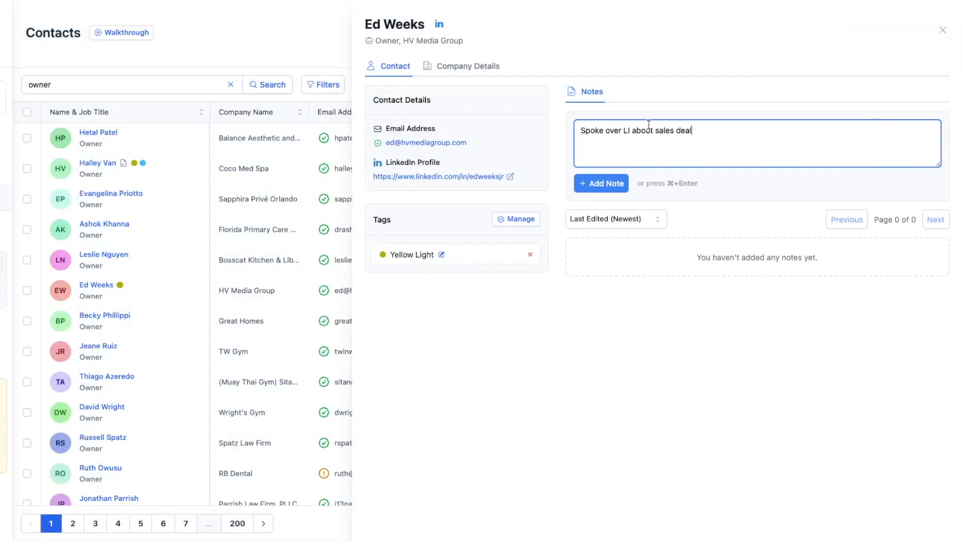
{"action": "left_click", "coordinate": [594, 183]}
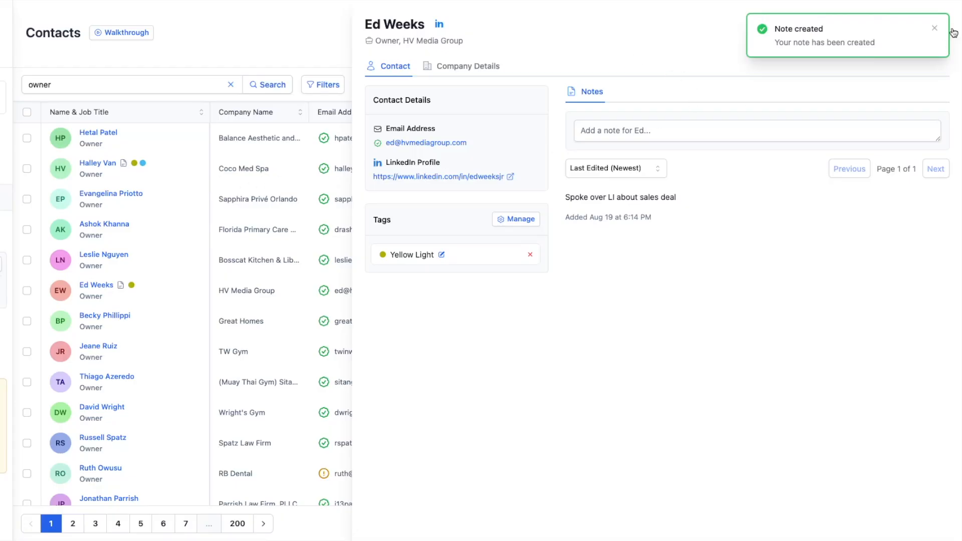
{"action": "left_click", "coordinate": [934, 28]}
{"action": "left_click", "coordinate": [944, 30]}
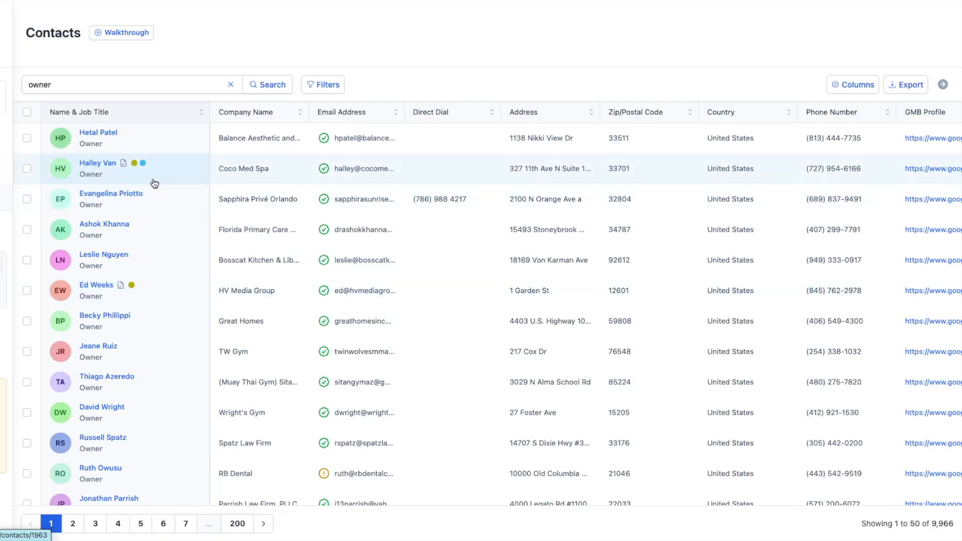
Set the Contact Research filter to the task "US Agencies with Pixels & Google Analytics"
{"action": "left_click", "coordinate": [328, 86]}
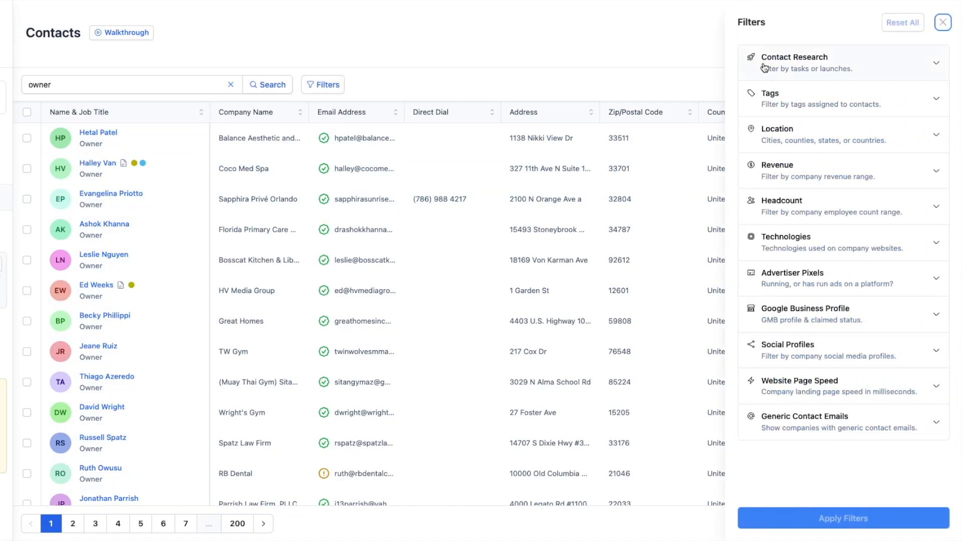
{"action": "left_click", "coordinate": [858, 71]}
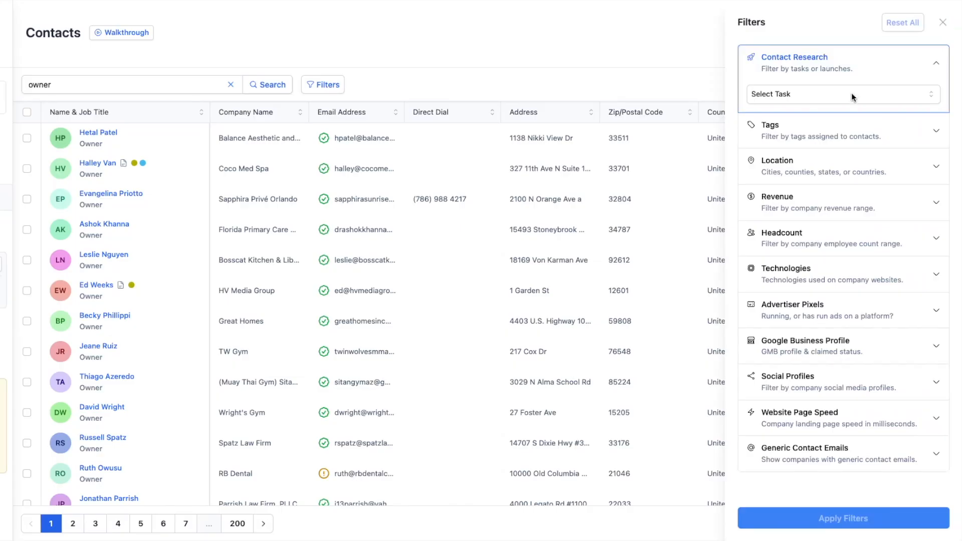
{"action": "left_click", "coordinate": [853, 95]}
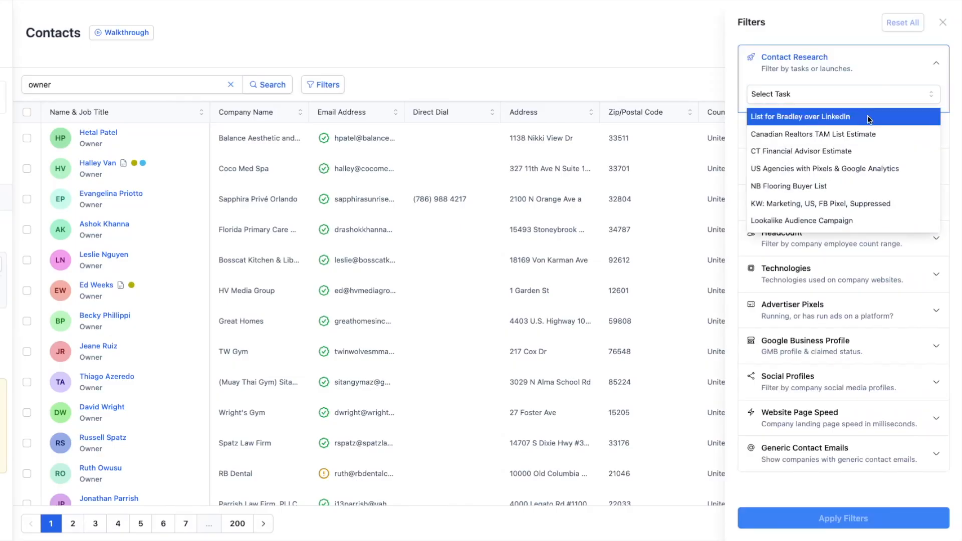
{"action": "left_click", "coordinate": [868, 171]}
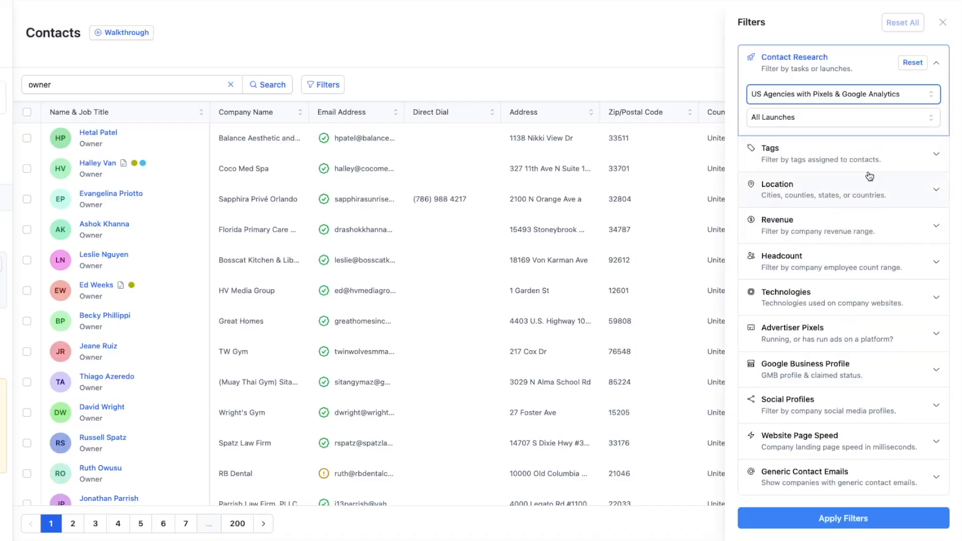
Apply the Contact Research task filter to the contact list and clear the "owner" search term
{"action": "left_click", "coordinate": [835, 520]}
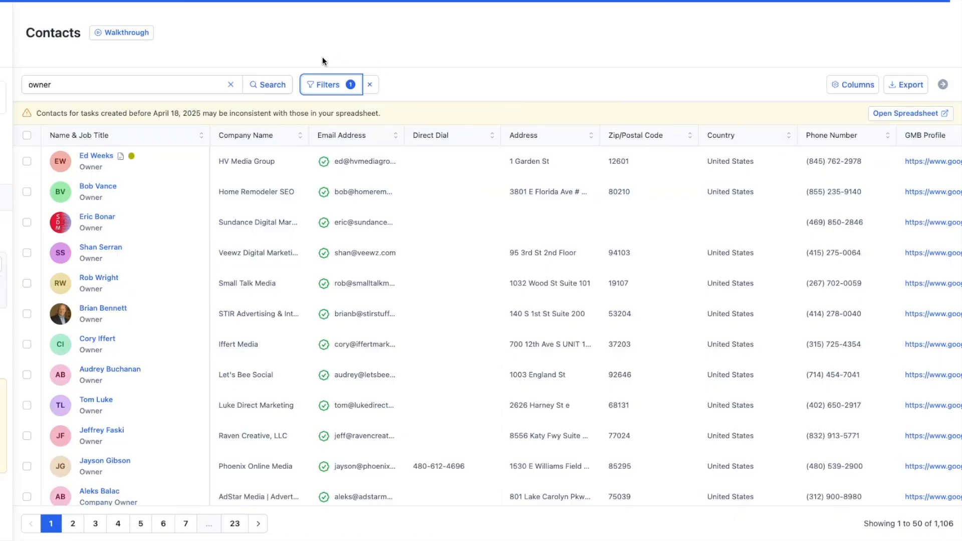
{"action": "left_click", "coordinate": [230, 85]}
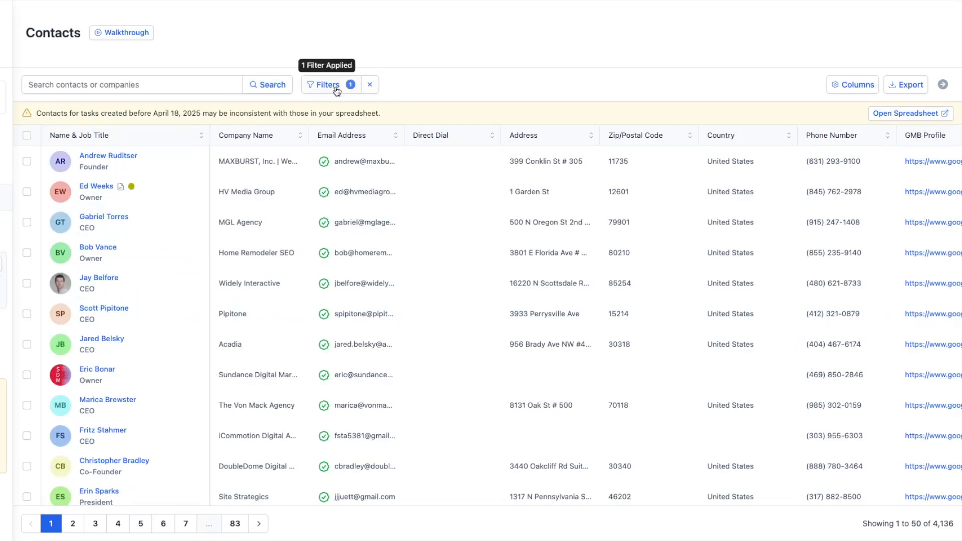
Replace the Contact Research filter with a tag filter for Yellow Light and apply it to the contact list
{"action": "left_click", "coordinate": [370, 84]}
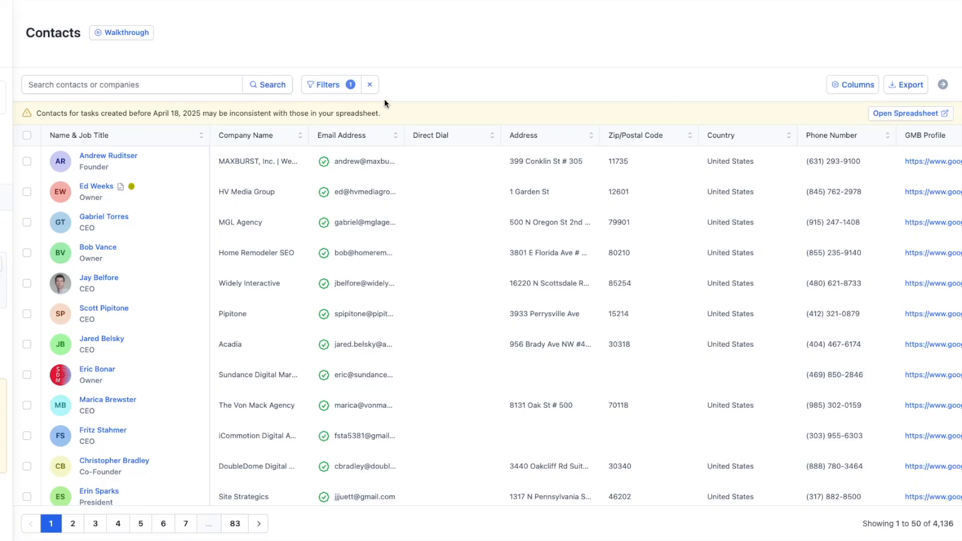
{"action": "left_click", "coordinate": [372, 88]}
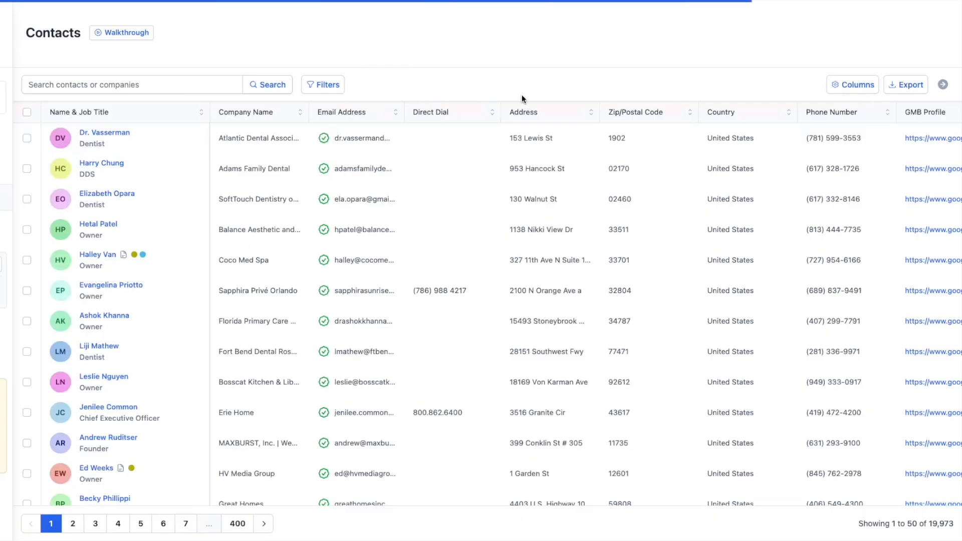
{"action": "left_click", "coordinate": [328, 87]}
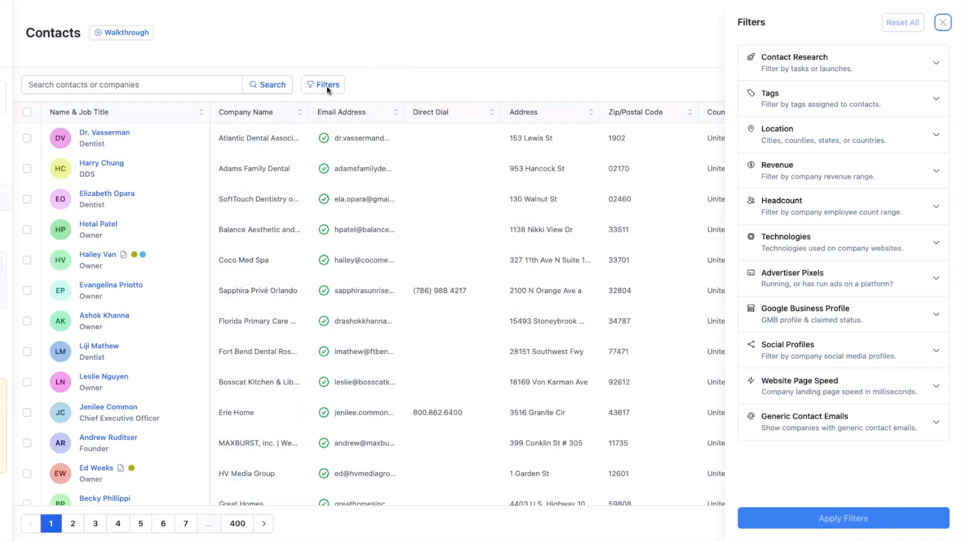
{"action": "left_click", "coordinate": [869, 102]}
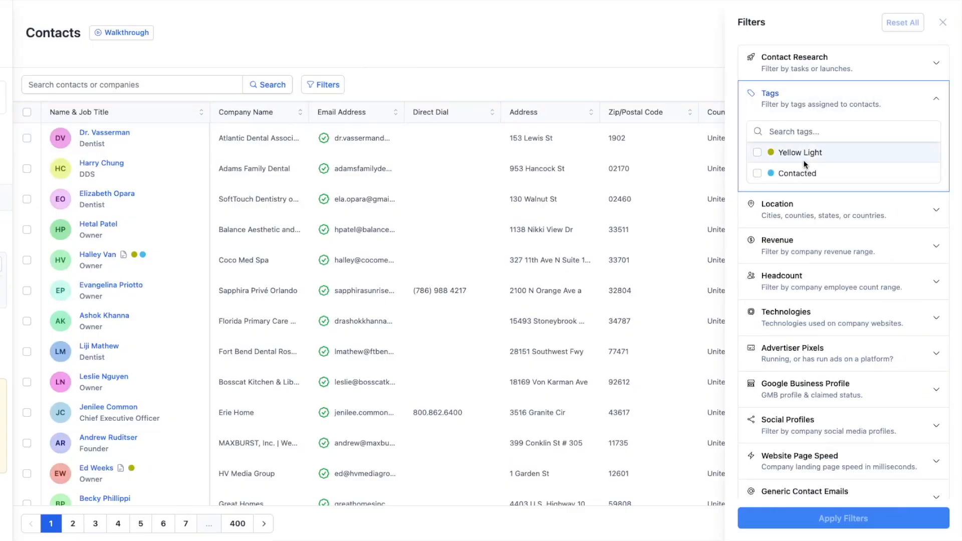
{"action": "left_click", "coordinate": [757, 152]}
{"action": "left_click", "coordinate": [851, 523]}
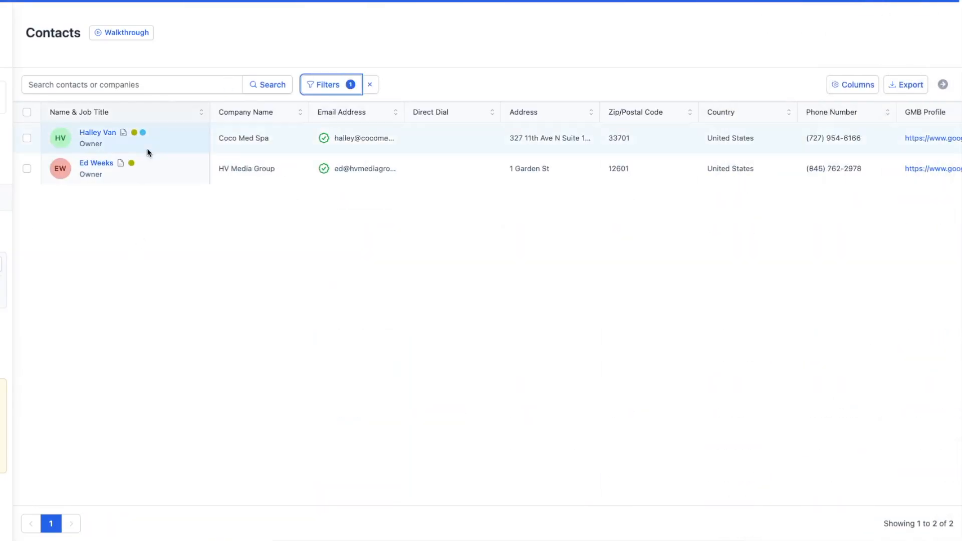
Select all the filtered contacts, permanently delete the Yellow Light tag while managing their tags, and close the dialog
{"action": "left_click", "coordinate": [27, 112]}
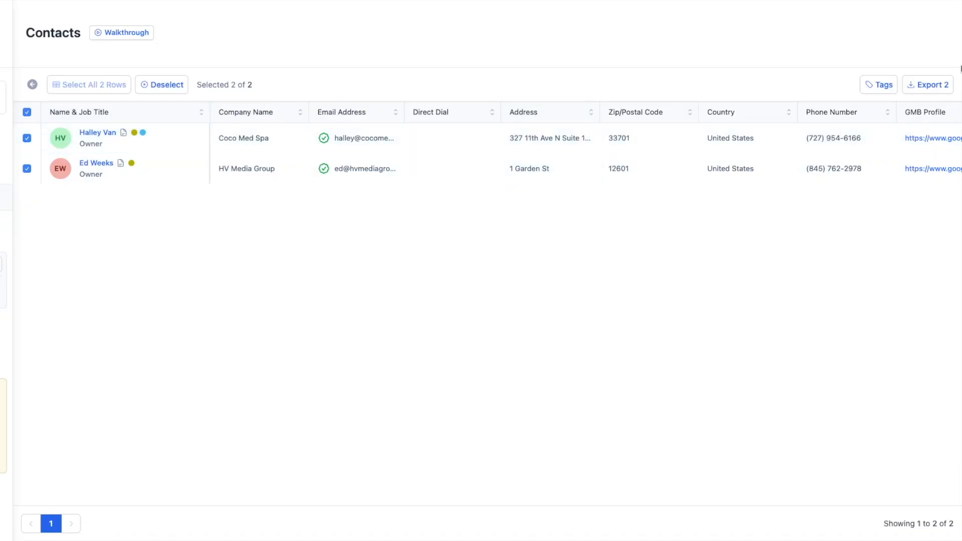
{"action": "left_click", "coordinate": [870, 89]}
{"action": "mouse_move", "coordinate": [464, 228]}
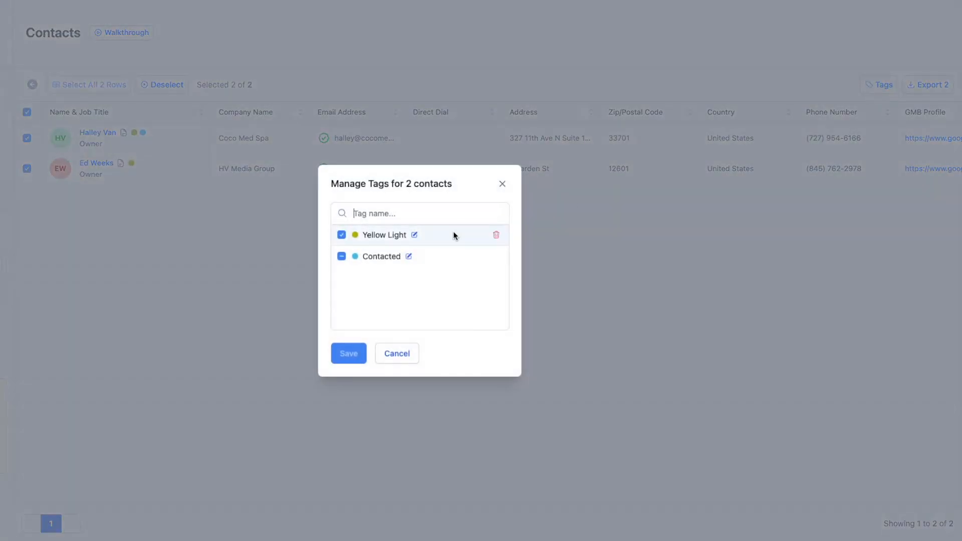
{"action": "left_click", "coordinate": [496, 236]}
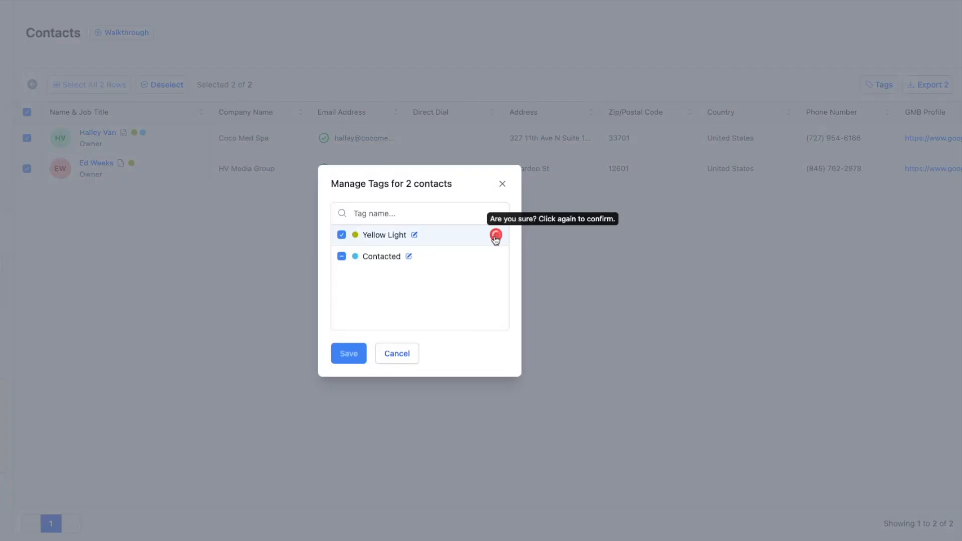
{"action": "left_click", "coordinate": [496, 236]}
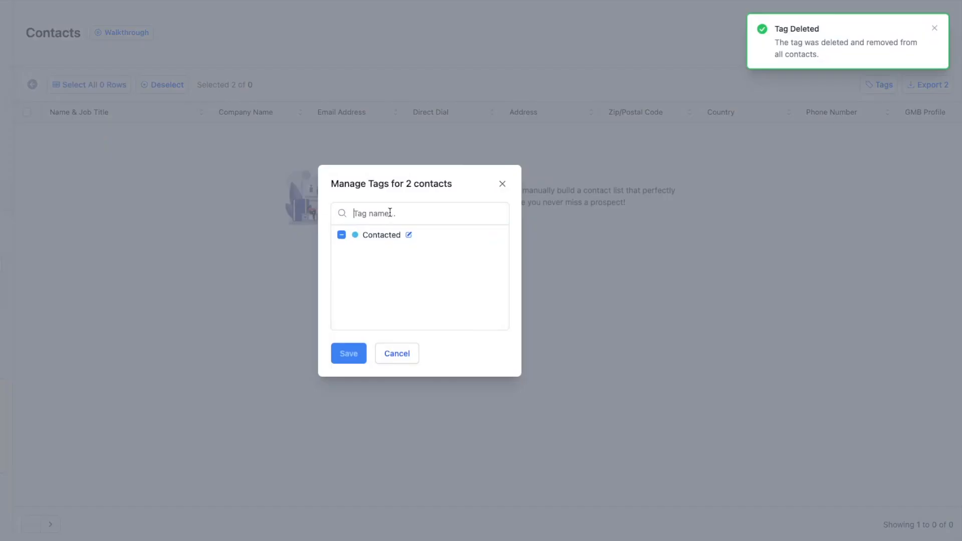
{"action": "left_click", "coordinate": [501, 187]}
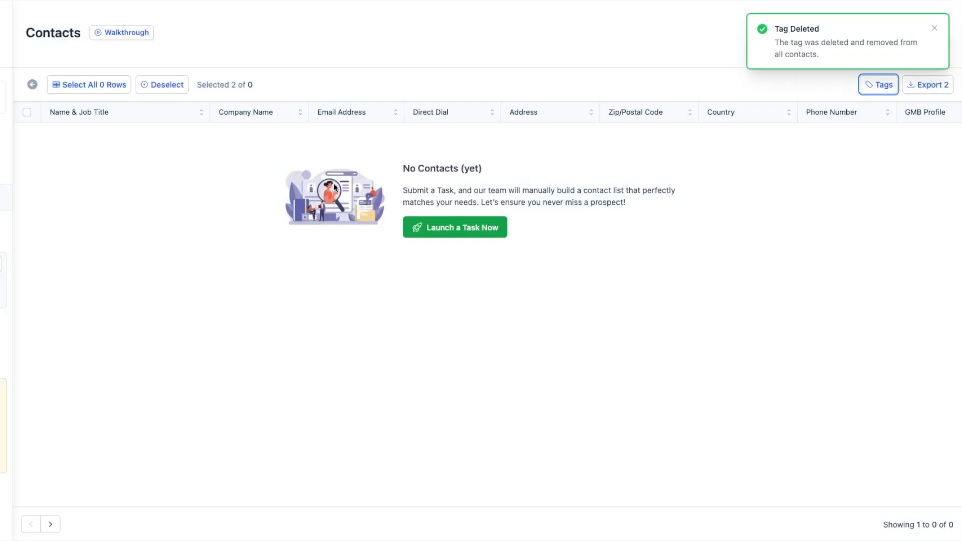
Clear the tag filter from the contact list and open the record of Coco Med Spa's owner
{"action": "left_click", "coordinate": [32, 83]}
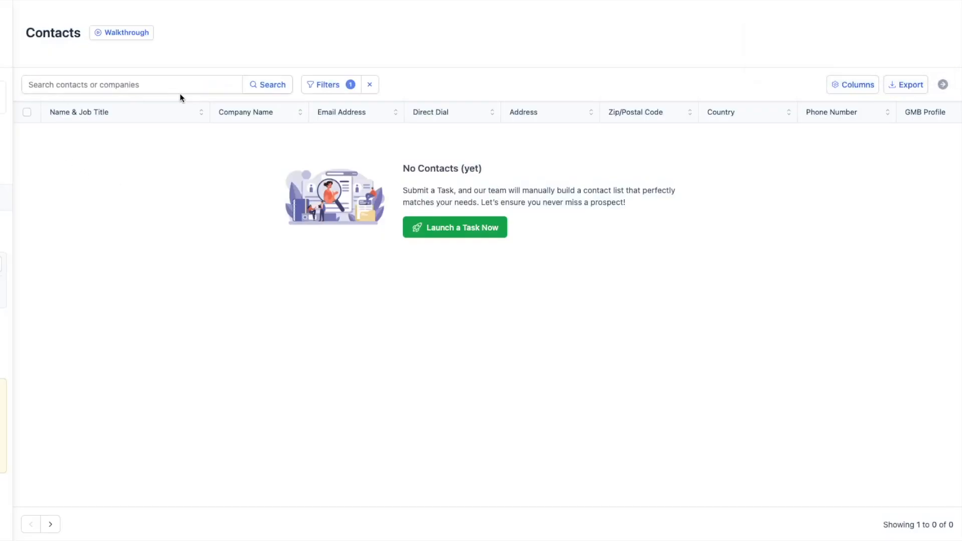
{"action": "left_click", "coordinate": [368, 86]}
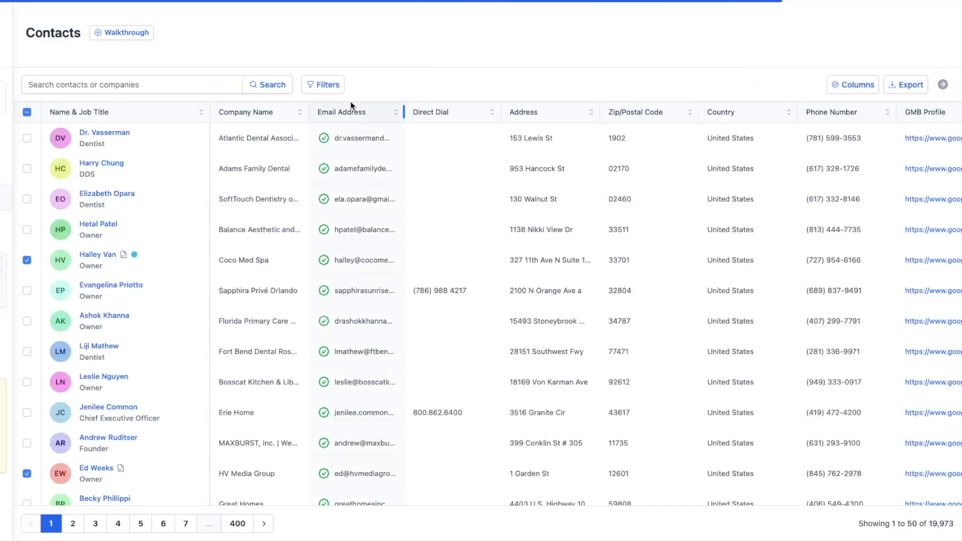
{"action": "left_click", "coordinate": [90, 256]}
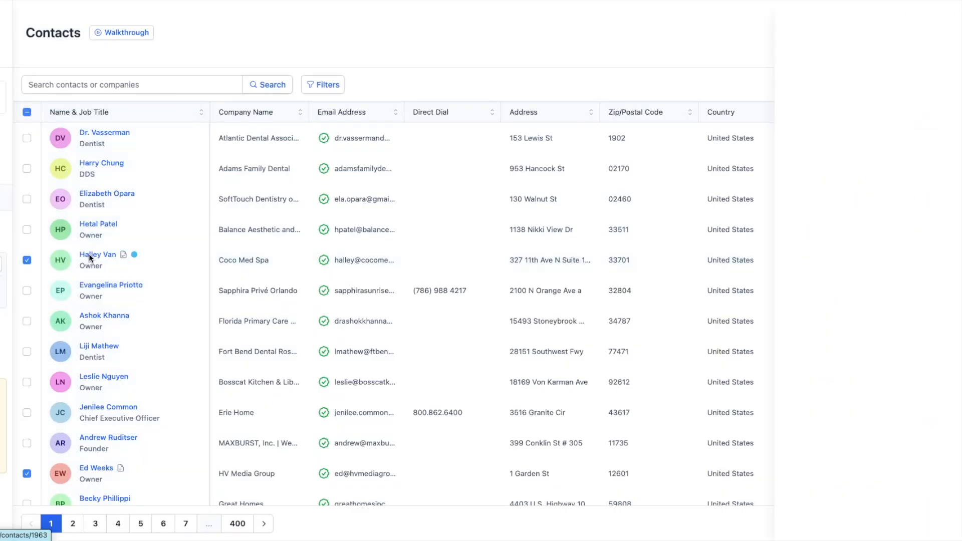
Review the note entry field and note sorting options for the Coco Med Spa owner, and view the company details
{"action": "left_click", "coordinate": [682, 129]}
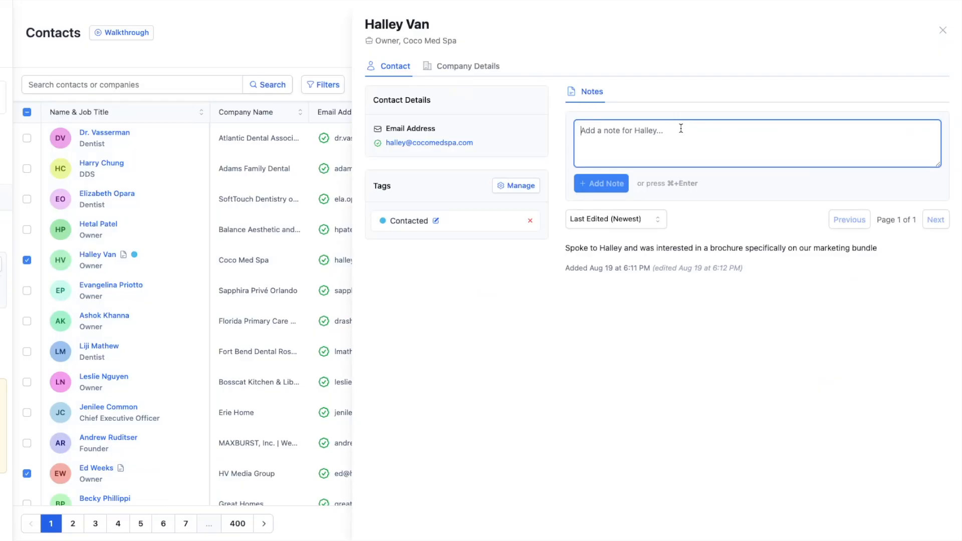
{"action": "left_click", "coordinate": [648, 223]}
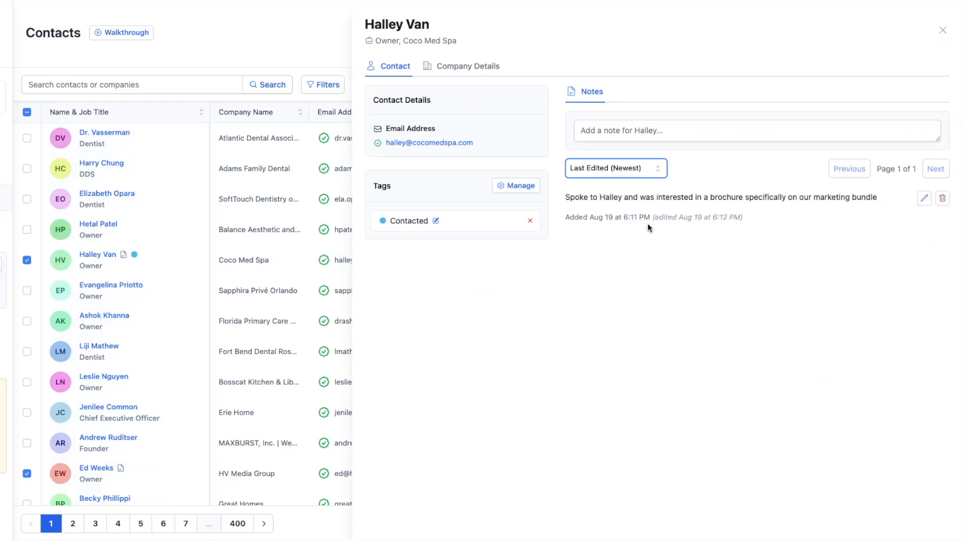
{"action": "left_click", "coordinate": [642, 166]}
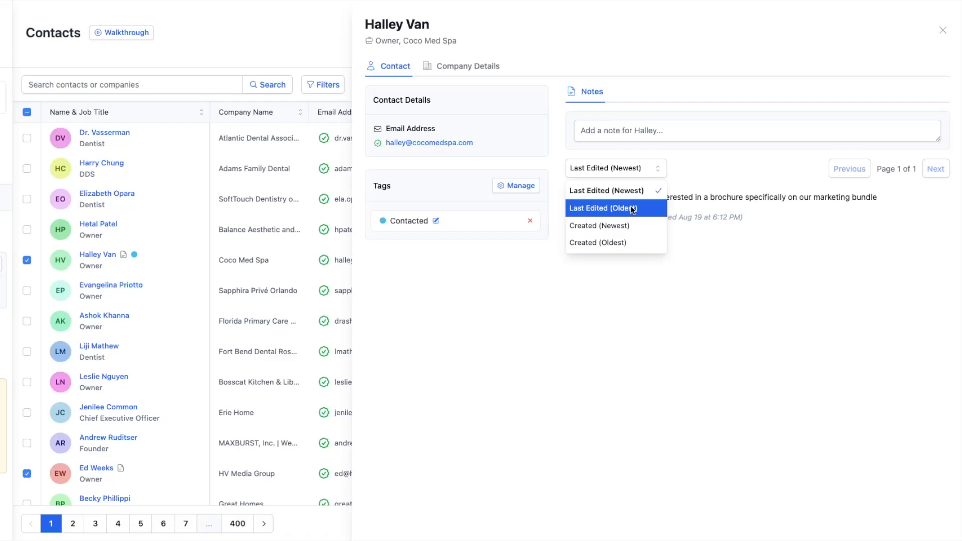
{"action": "left_click", "coordinate": [661, 330]}
{"action": "left_click", "coordinate": [483, 66]}
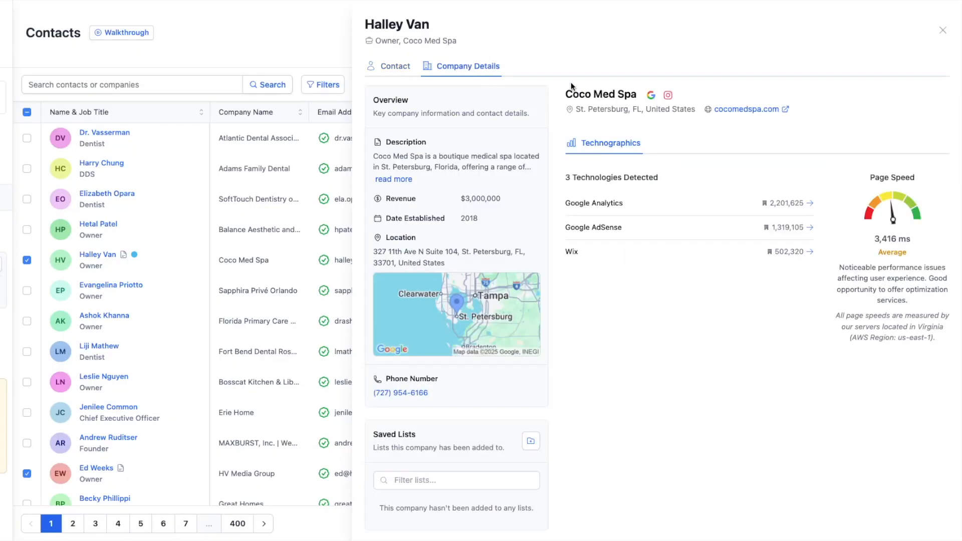